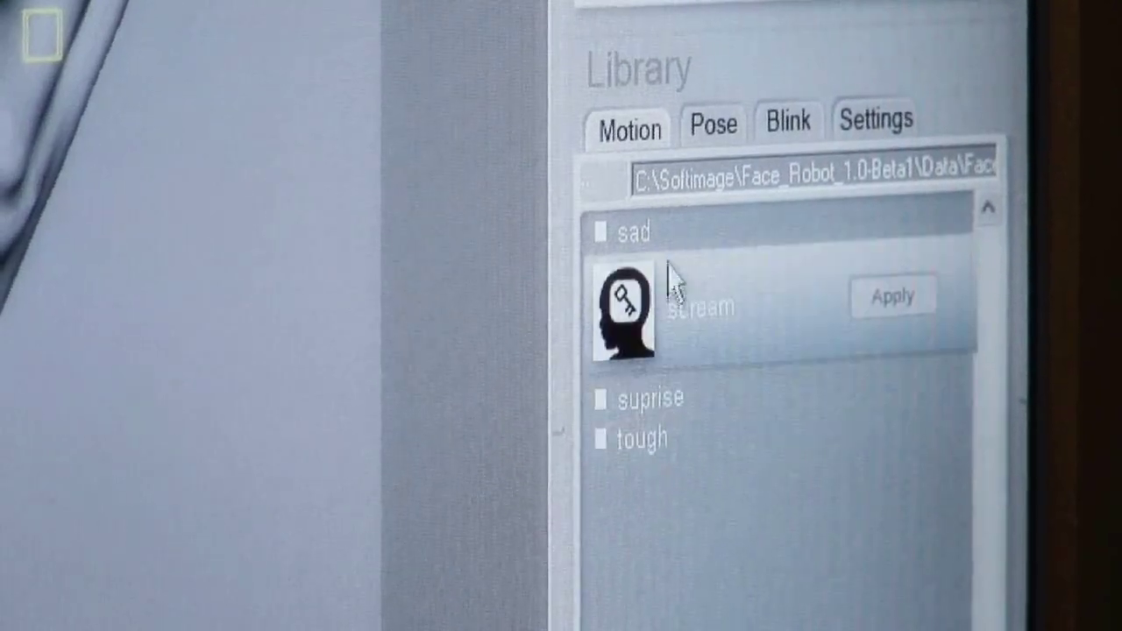
# - Page through the Face Robot workflow playlist past its first four videos
pyautogui.moveTo(1121, 360); pyautogui.dragTo(1120, 363)
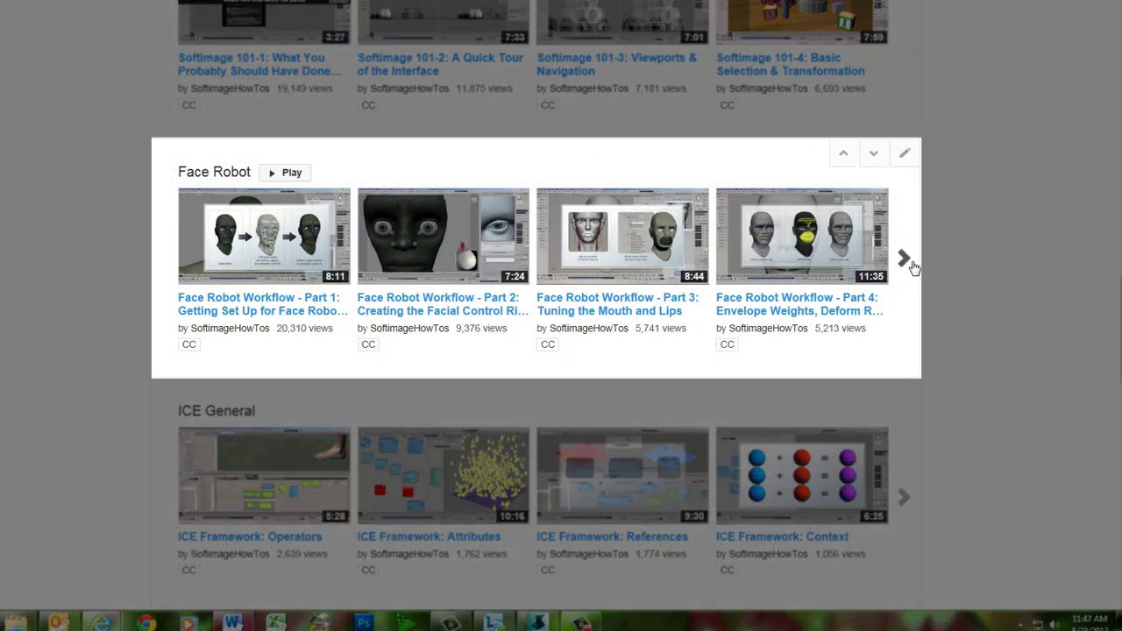
pyautogui.click(910, 265)
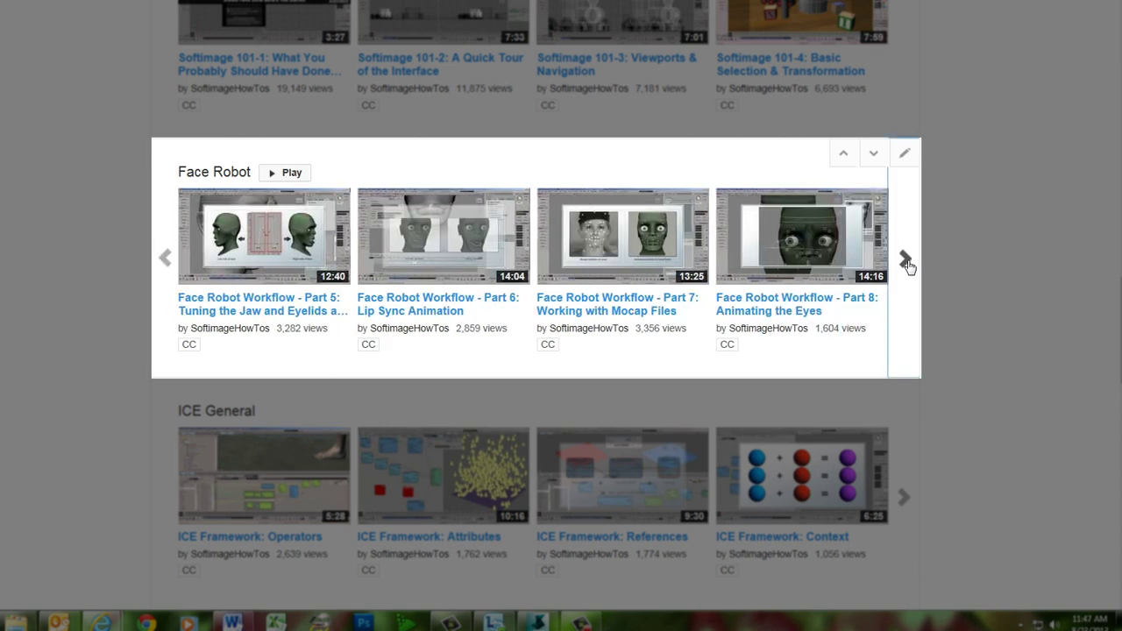
pyautogui.click(908, 265)
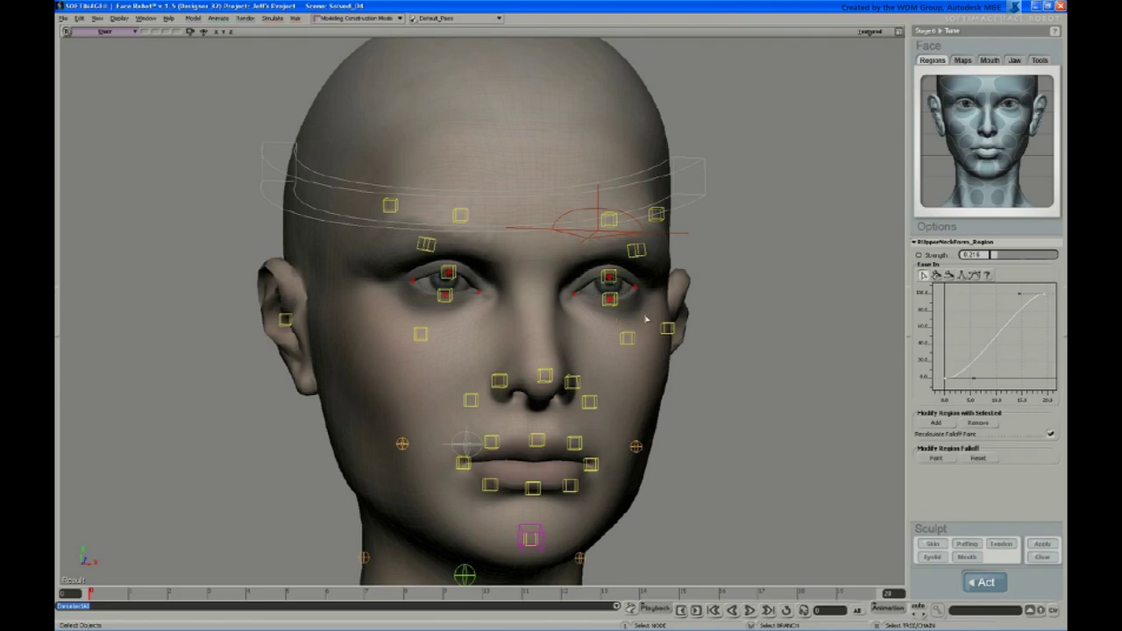
# - Select the left mid-eyebrow control on the face and raise it toward the forehead
pyautogui.press('s')
pyautogui.moveTo(630, 287); pyautogui.dragTo(610, 268, button='middle')
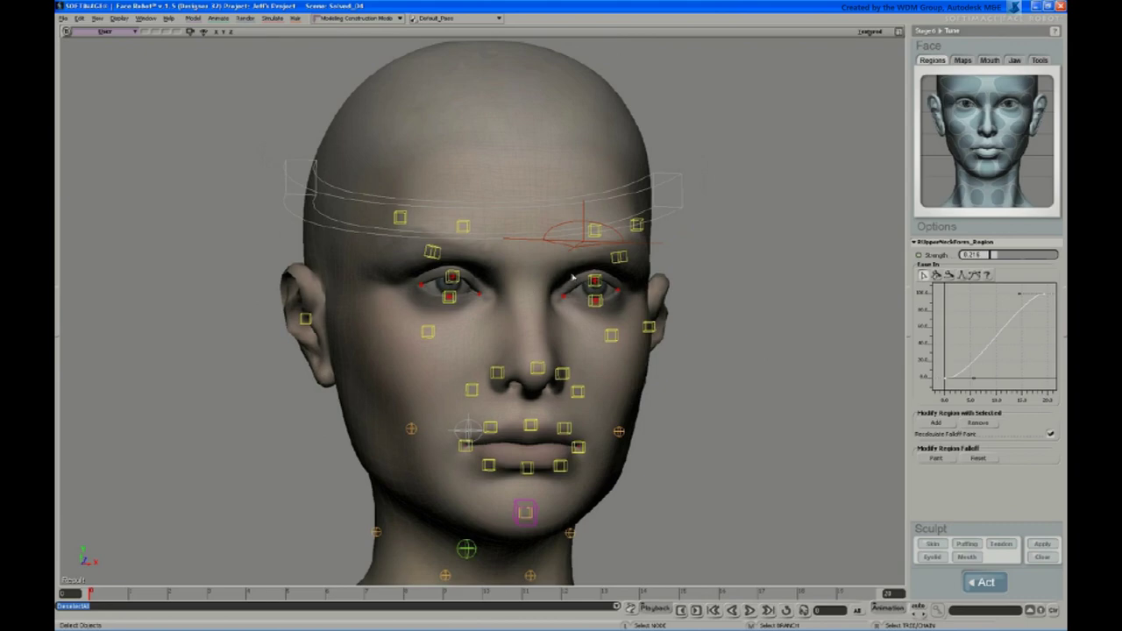
pyautogui.press('s')
pyautogui.moveTo(561, 298); pyautogui.dragTo(549, 335, button='right')
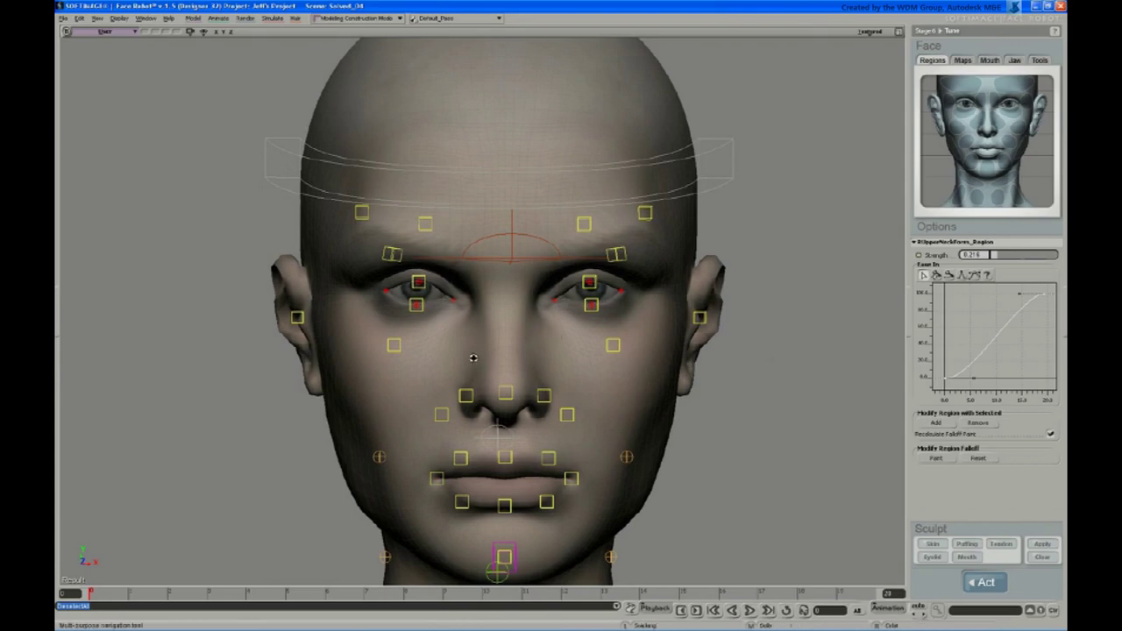
pyautogui.scroll(3, 510, 364)
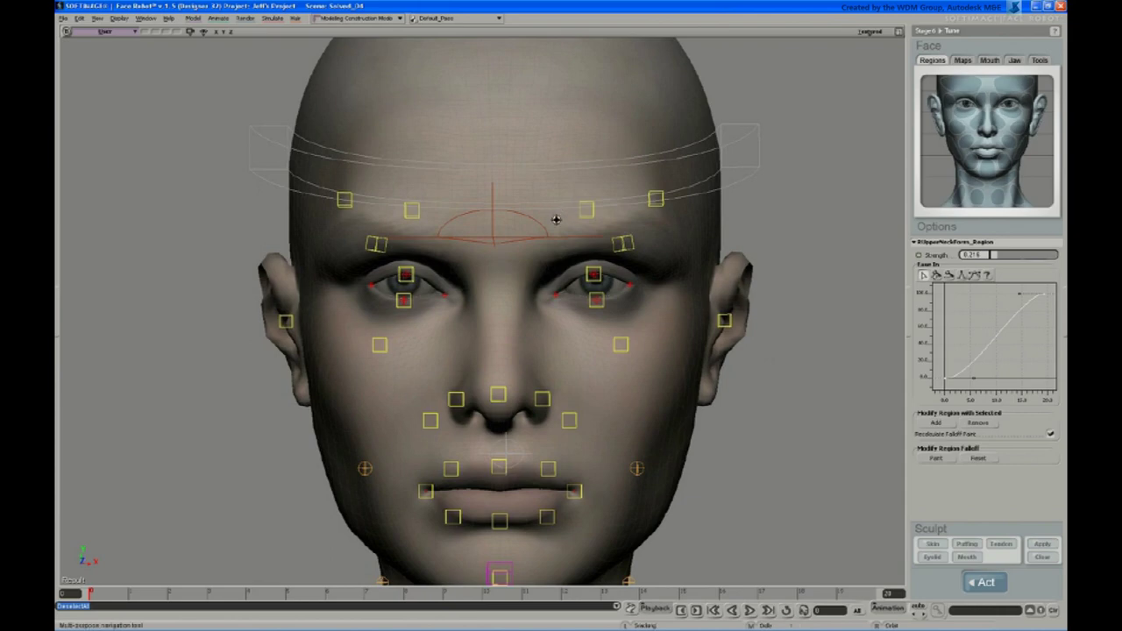
pyautogui.scroll(3, 526, 283)
pyautogui.click(611, 211)
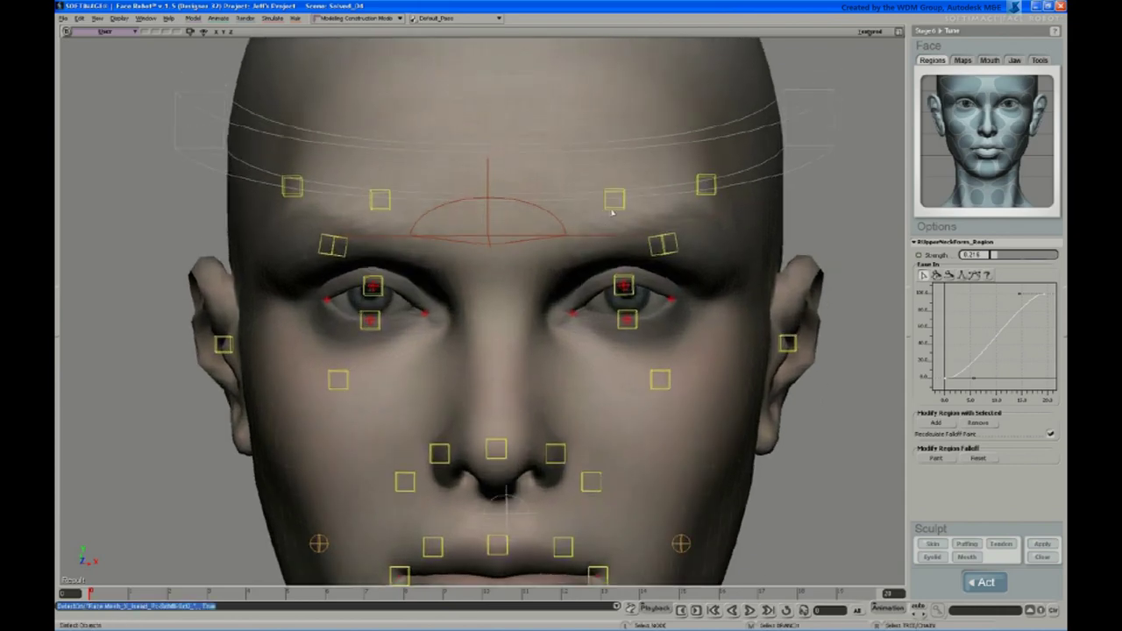
pyautogui.click(614, 208)
pyautogui.press('s')
pyautogui.moveTo(614, 209); pyautogui.dragTo(606, 231, button='middle')
pyautogui.moveTo(605, 231); pyautogui.dragTo(600, 270)
pyautogui.press('v')
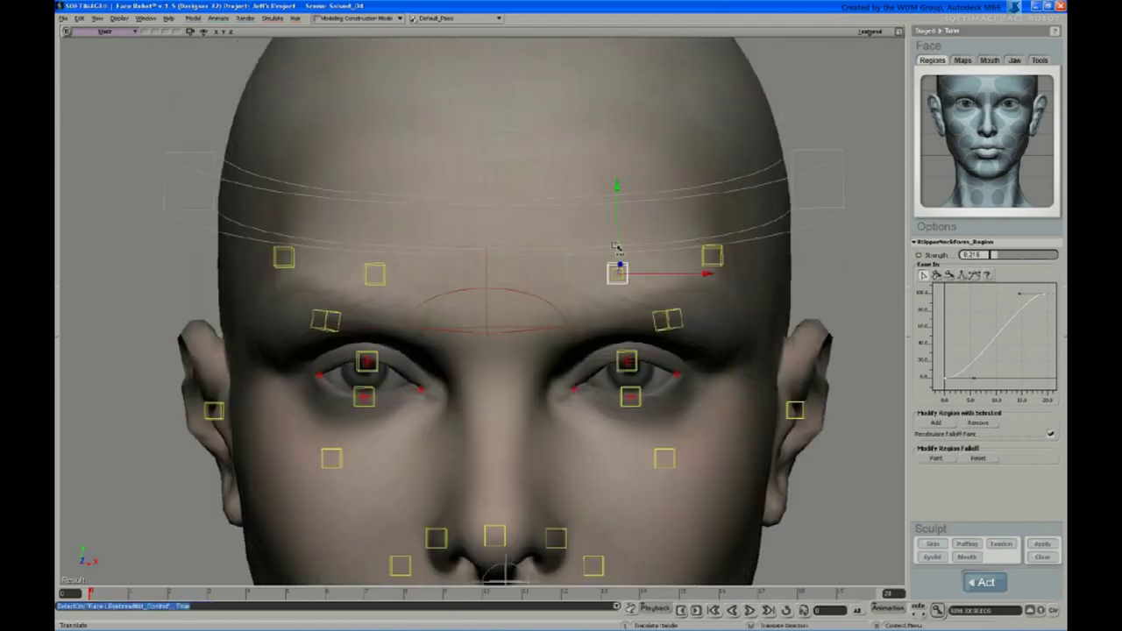
pyautogui.moveTo(617, 219); pyautogui.dragTo(619, 142)
# - Reset the raised left mid-eyebrow control's transform
pyautogui.press('s')
pyautogui.moveTo(569, 284); pyautogui.dragTo(561, 340, button='right')
pyautogui.press('v')
pyautogui.hotkey('ctrl', 'shift', 'r')
# - Pull the left and right mid-eyebrow controls down and inward toward the bridge of the nose to form a frown
pyautogui.press('s')
pyautogui.press('s')
pyautogui.moveTo(682, 230); pyautogui.dragTo(634, 253)
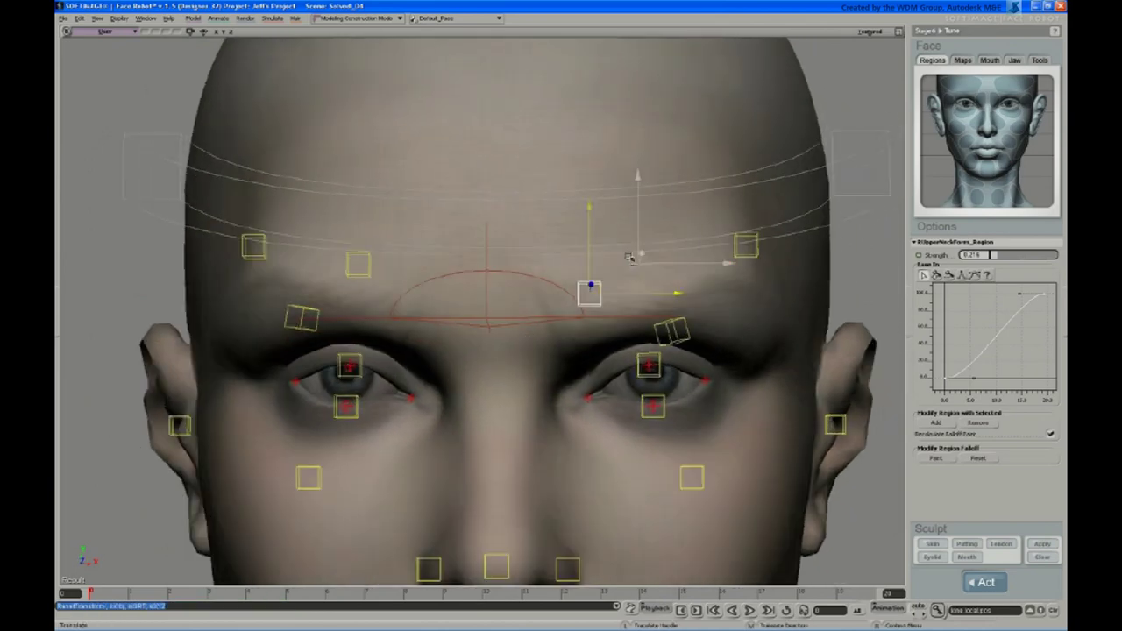
pyautogui.press('space')
pyautogui.click(363, 271)
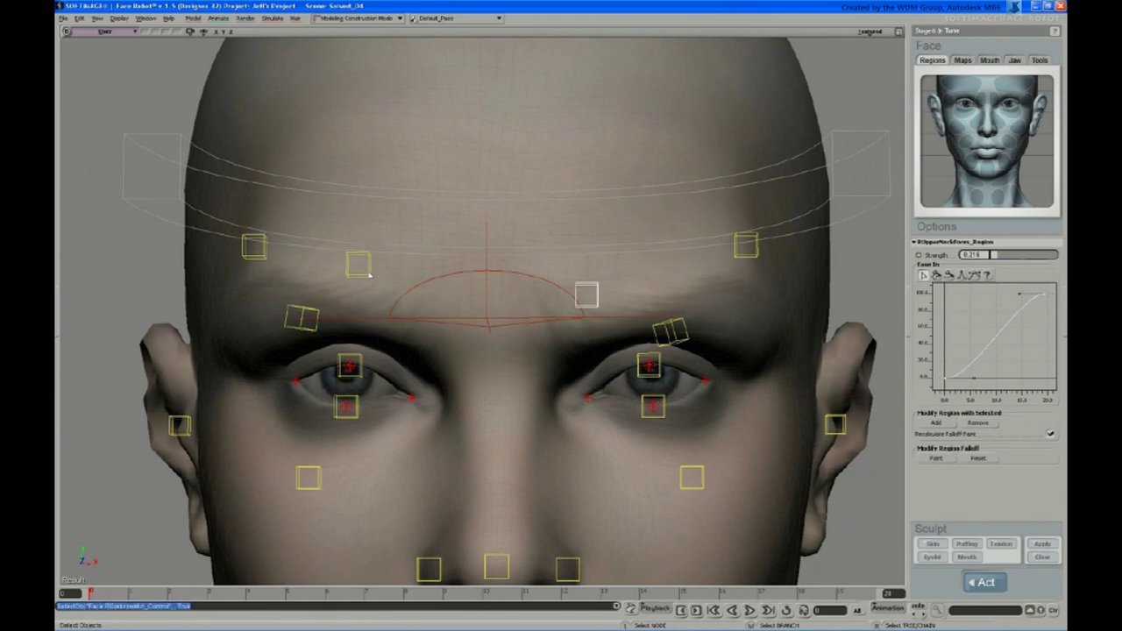
pyautogui.press('v')
pyautogui.moveTo(403, 218); pyautogui.dragTo(457, 249)
# - Examine the skin between the frowning eyebrows from the side, front and three-quarter angles
pyautogui.press('s')
pyautogui.moveTo(493, 322); pyautogui.dragTo(529, 275, button='right')
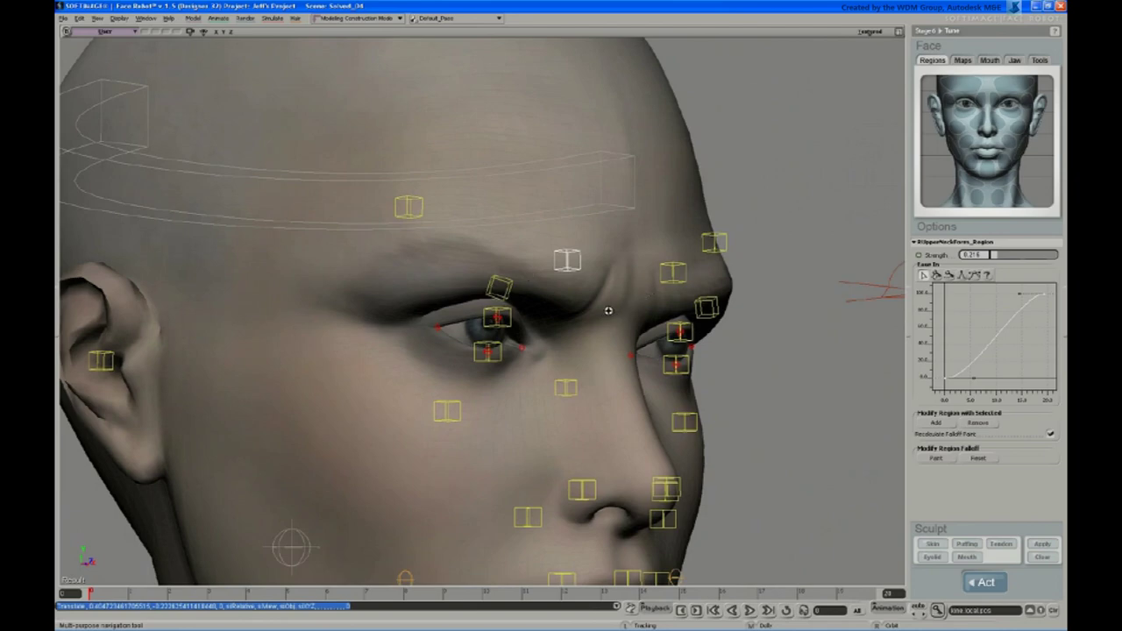
pyautogui.moveTo(620, 340)
pyautogui.mouseDown(button='right')
pyautogui.moveTo(576, 351)
pyautogui.moveTo(619, 333)
pyautogui.moveTo(598, 344)
pyautogui.moveTo(622, 341)
pyautogui.mouseUp(button='right')
pyautogui.press('v')
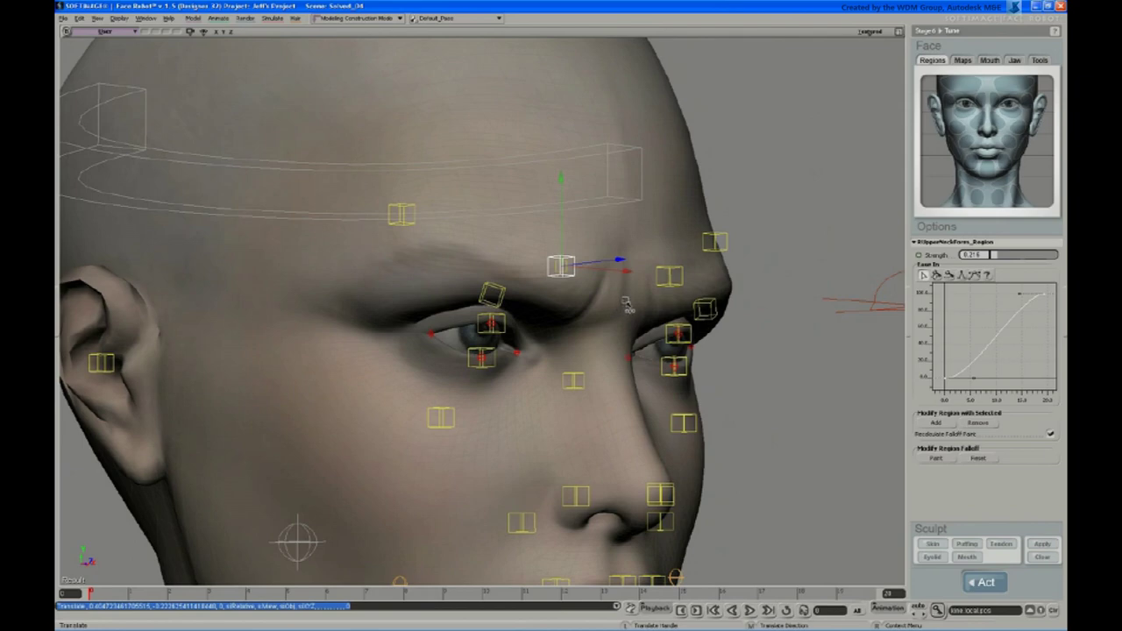
pyautogui.press('s')
pyautogui.moveTo(627, 301); pyautogui.dragTo(604, 320, button='right')
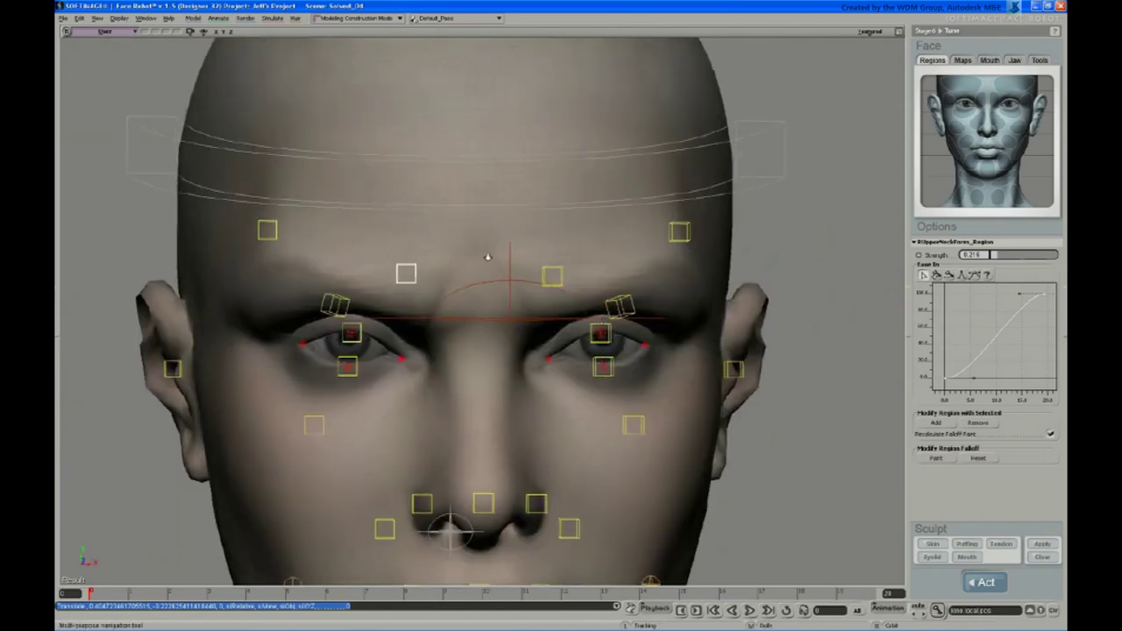
pyautogui.moveTo(487, 257); pyautogui.dragTo(467, 323, button='middle')
pyautogui.moveTo(467, 322); pyautogui.dragTo(505, 312, button='right')
pyautogui.press('v')
pyautogui.press('s')
pyautogui.hotkey('alt', 'z')
pyautogui.hotkey('alt', 'z')
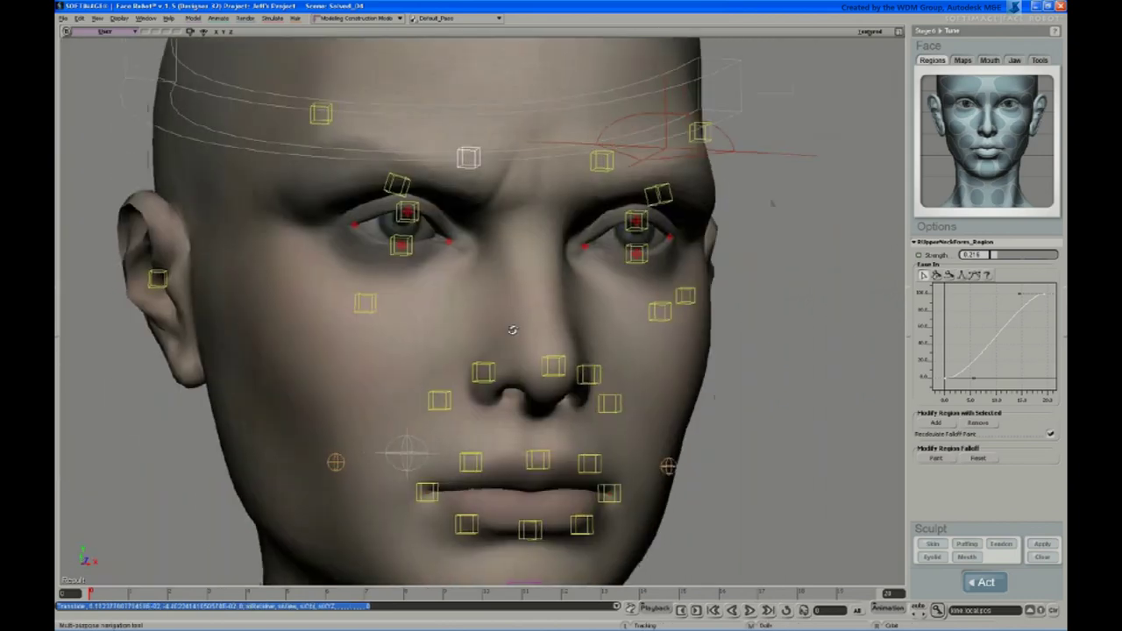
pyautogui.moveTo(511, 328); pyautogui.dragTo(517, 250, button='middle')
pyautogui.press('v')
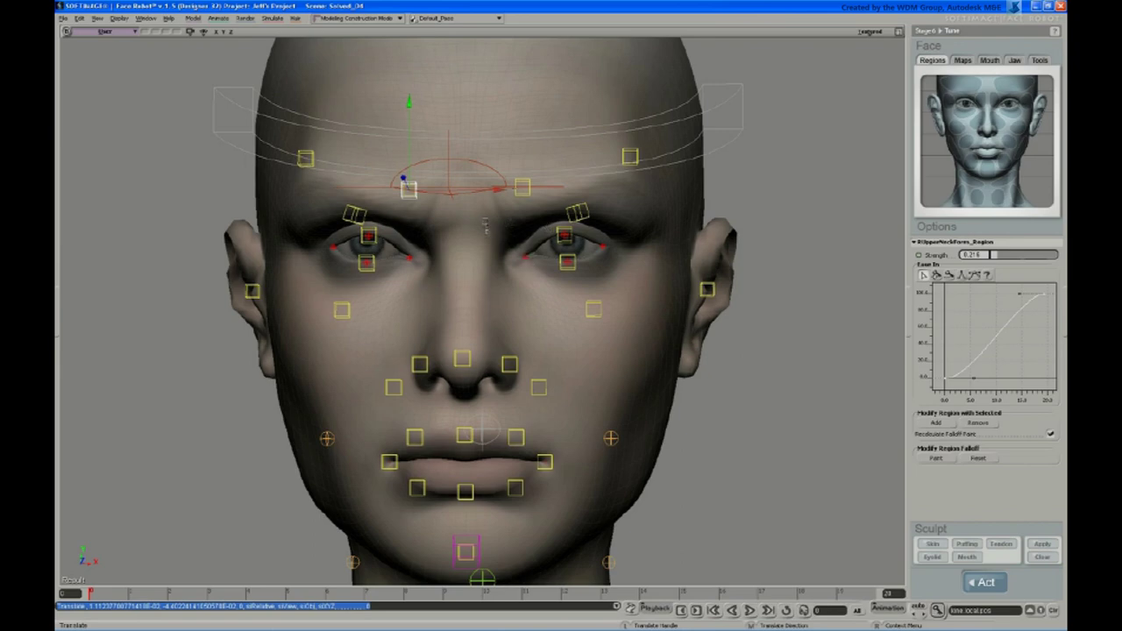
# - Nudge the right mid-eyebrow control slightly upward to refine the frown pose
pyautogui.press('s')
pyautogui.moveTo(499, 241); pyautogui.dragTo(476, 253, button='middle')
pyautogui.moveTo(476, 252); pyautogui.dragTo(494, 265)
pyautogui.press('s')
pyautogui.moveTo(541, 265); pyautogui.dragTo(552, 269, button='right')
pyautogui.press('space')
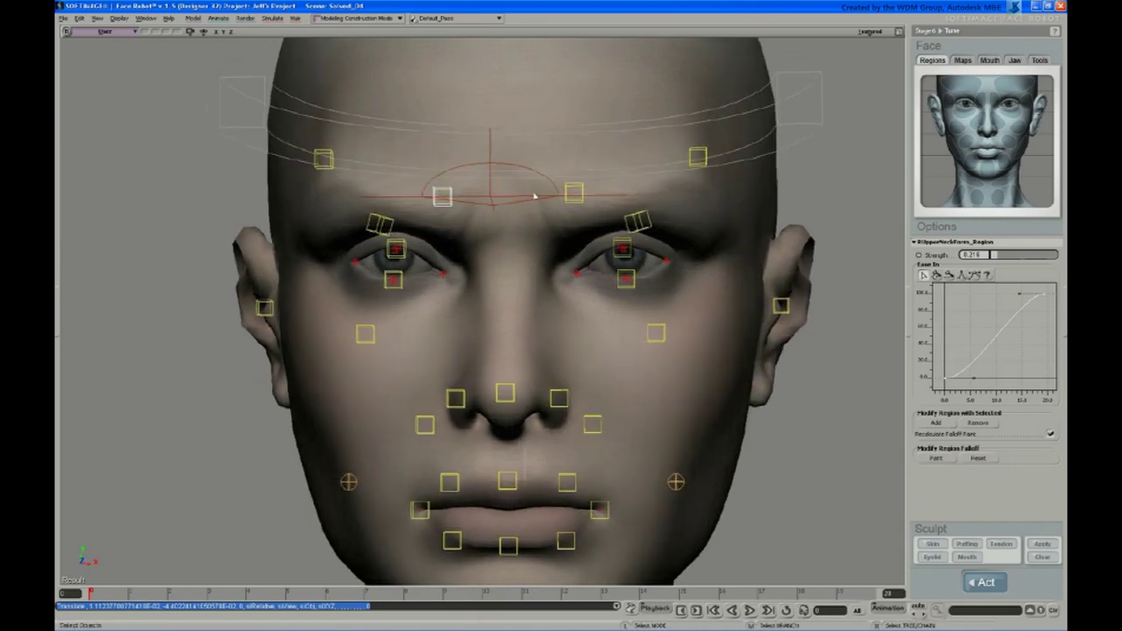
pyautogui.press('v')
pyautogui.moveTo(484, 165); pyautogui.dragTo(481, 160)
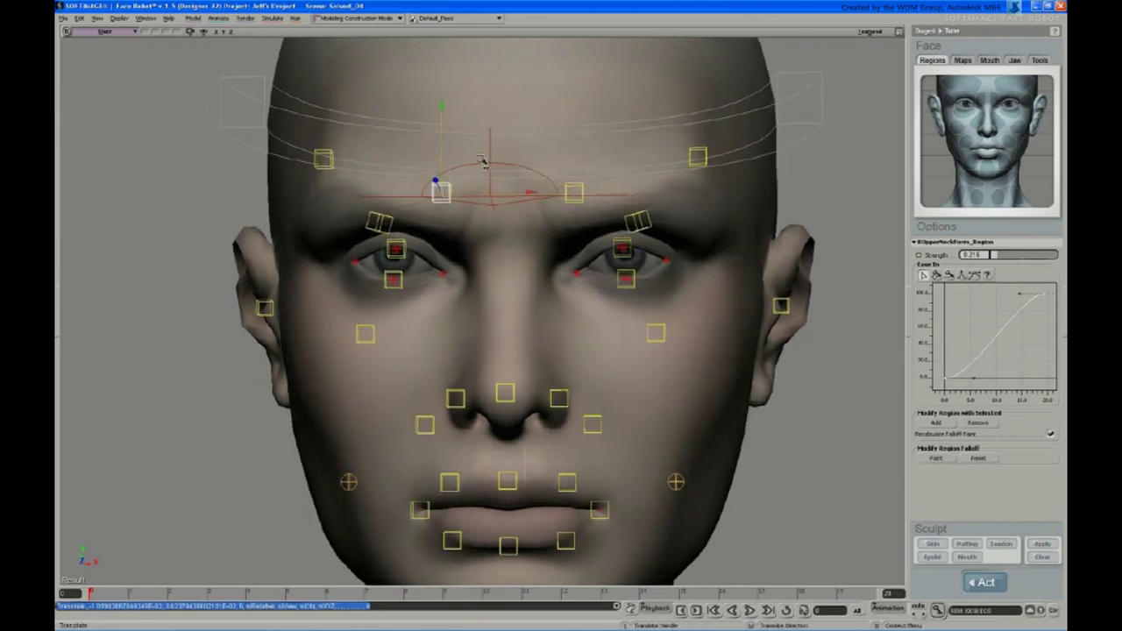
# - Start a Skin sculpt on the face in the frown pose
pyautogui.press('s')
pyautogui.moveTo(480, 198); pyautogui.dragTo(511, 212, button='right')
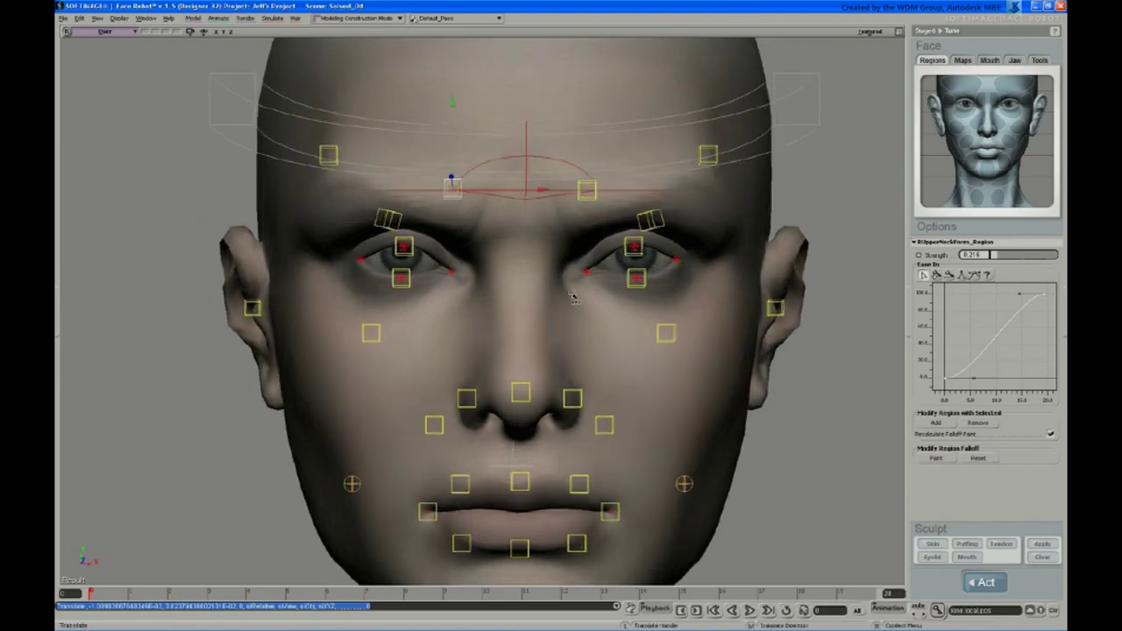
pyautogui.press('s')
pyautogui.moveTo(568, 296); pyautogui.dragTo(571, 265, button='middle')
pyautogui.moveTo(571, 264); pyautogui.dragTo(567, 261, button='right')
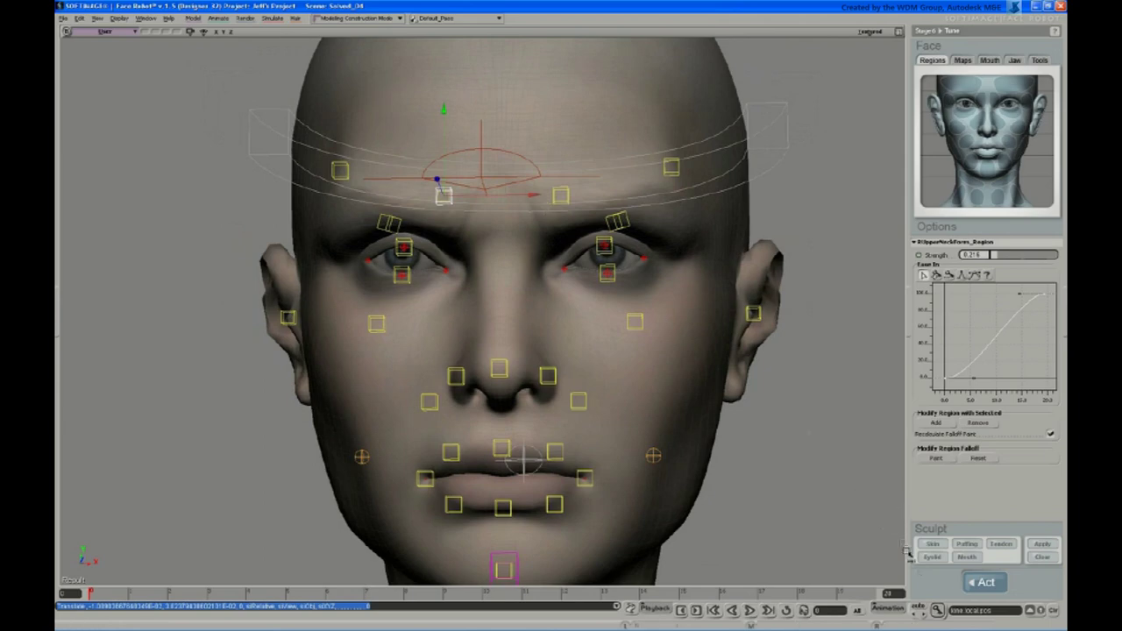
pyautogui.click(933, 544)
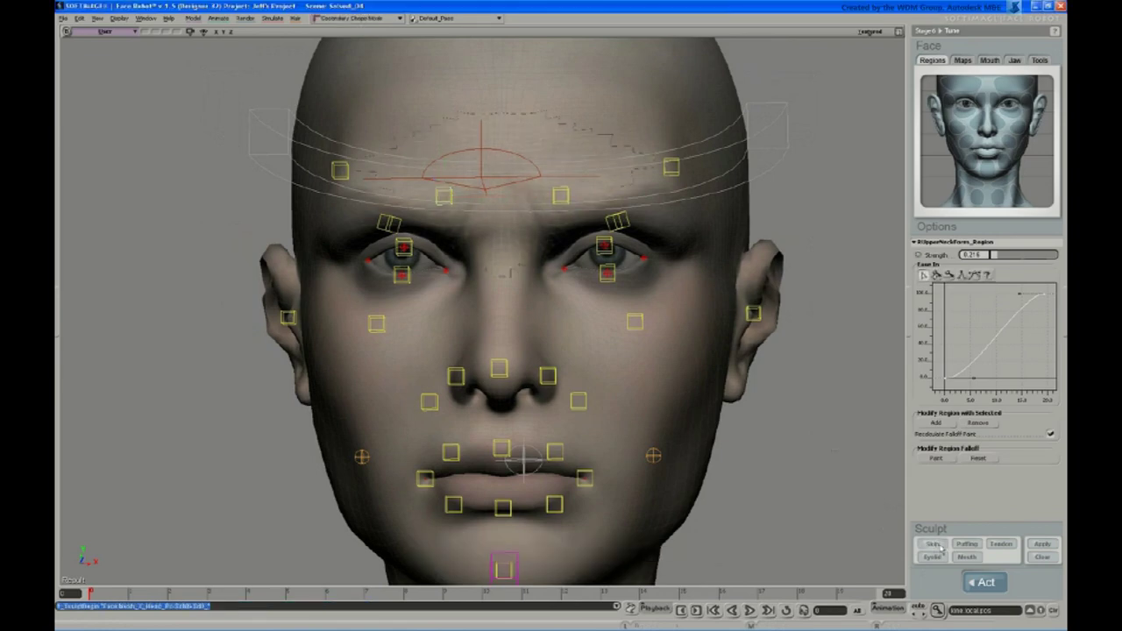
# - Activate the Tweak Component tool on the brow region's points and turn on proportional modification
pyautogui.press('s')
pyautogui.moveTo(564, 290); pyautogui.dragTo(527, 210, button='right')
pyautogui.moveTo(526, 210); pyautogui.dragTo(428, 229, button='middle')
pyautogui.moveTo(427, 229); pyautogui.dragTo(426, 341)
pyautogui.moveTo(426, 341); pyautogui.dragTo(535, 322, button='right')
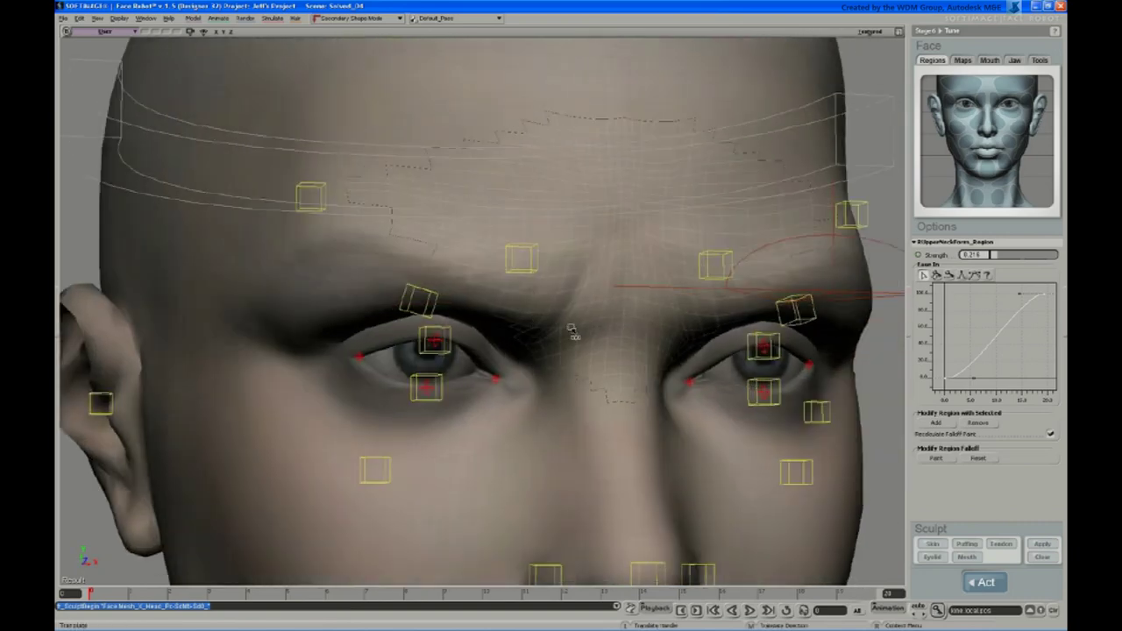
pyautogui.press('m')
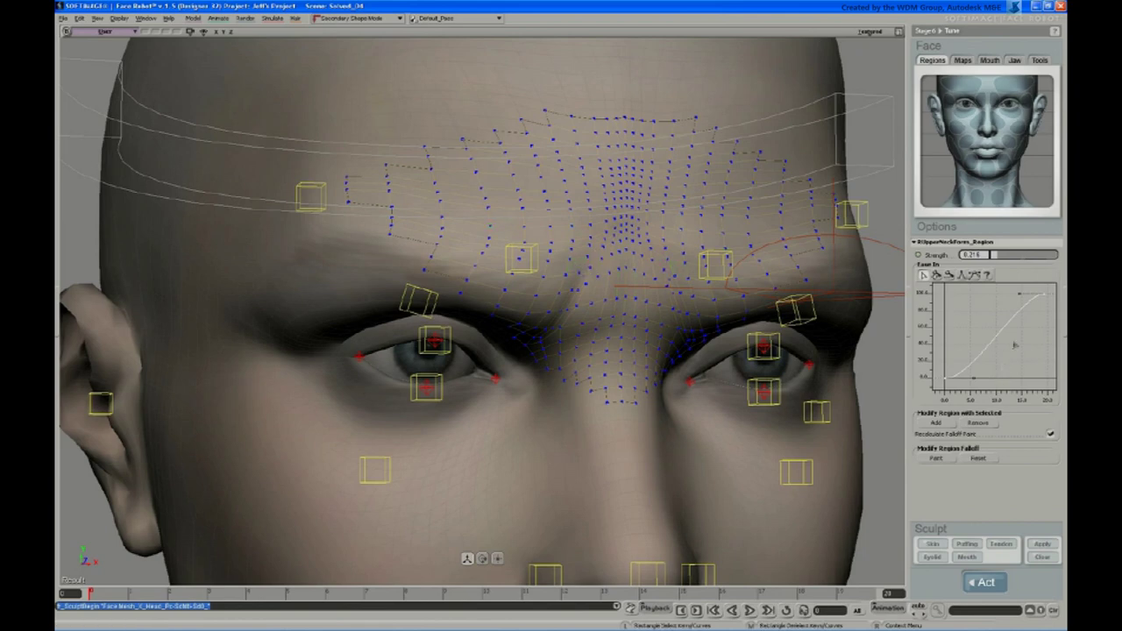
pyautogui.click(1065, 325)
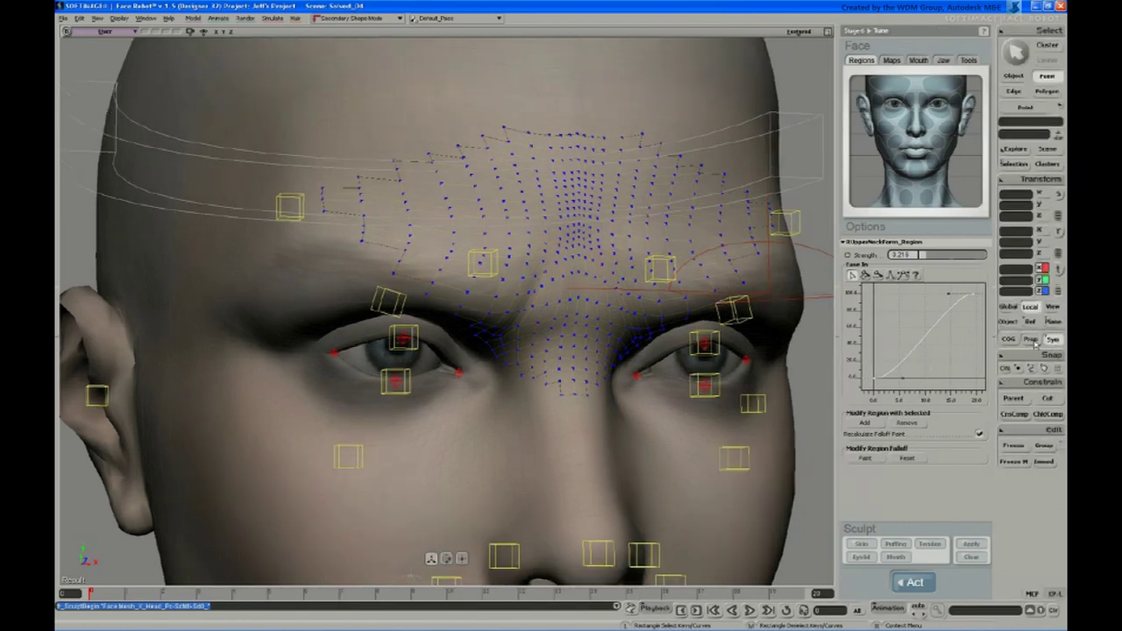
pyautogui.click(1032, 340)
# - Pull a point on the skin between the eyebrows outward to start bulging the frown crease
pyautogui.press('s')
pyautogui.moveTo(503, 288); pyautogui.dragTo(502, 330, button='middle')
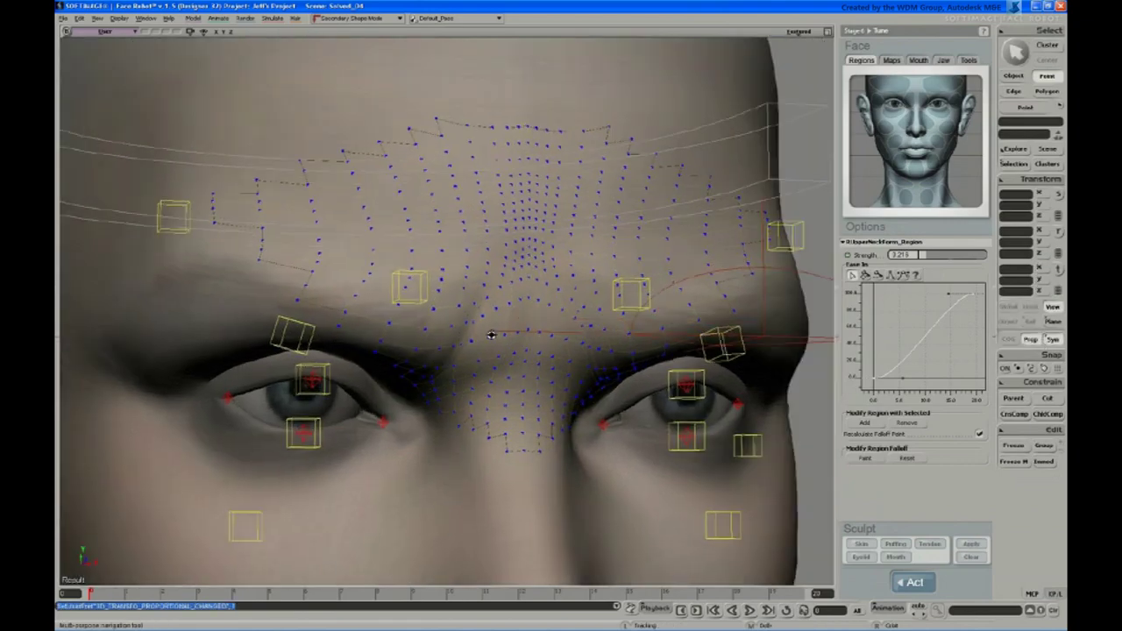
pyautogui.moveTo(491, 335); pyautogui.dragTo(486, 394, button='middle')
pyautogui.moveTo(485, 394); pyautogui.dragTo(543, 377, button='right')
pyautogui.press('m')
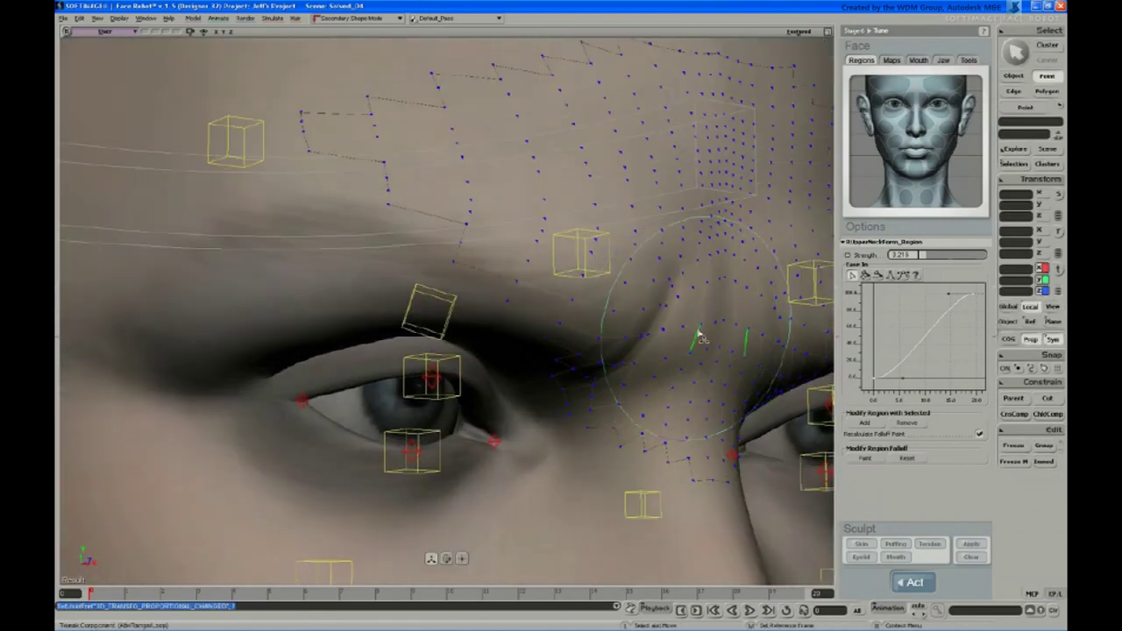
pyautogui.click(700, 331)
pyautogui.press('f')
pyautogui.press('s')
pyautogui.moveTo(699, 330); pyautogui.dragTo(602, 215, button='middle')
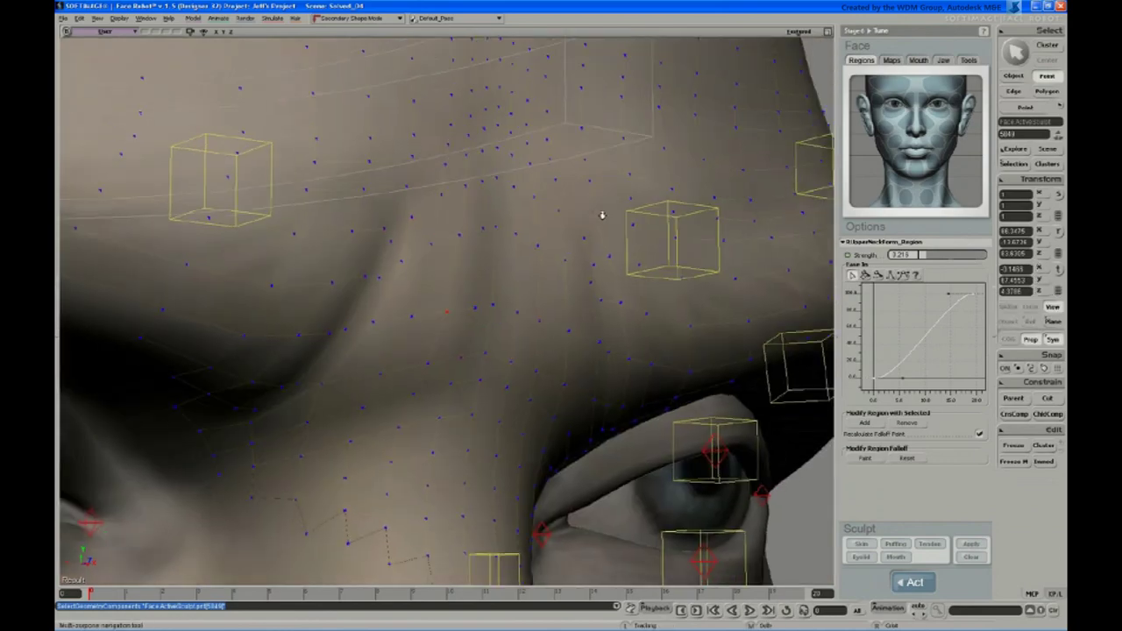
pyautogui.moveTo(603, 215); pyautogui.dragTo(436, 341, button='right')
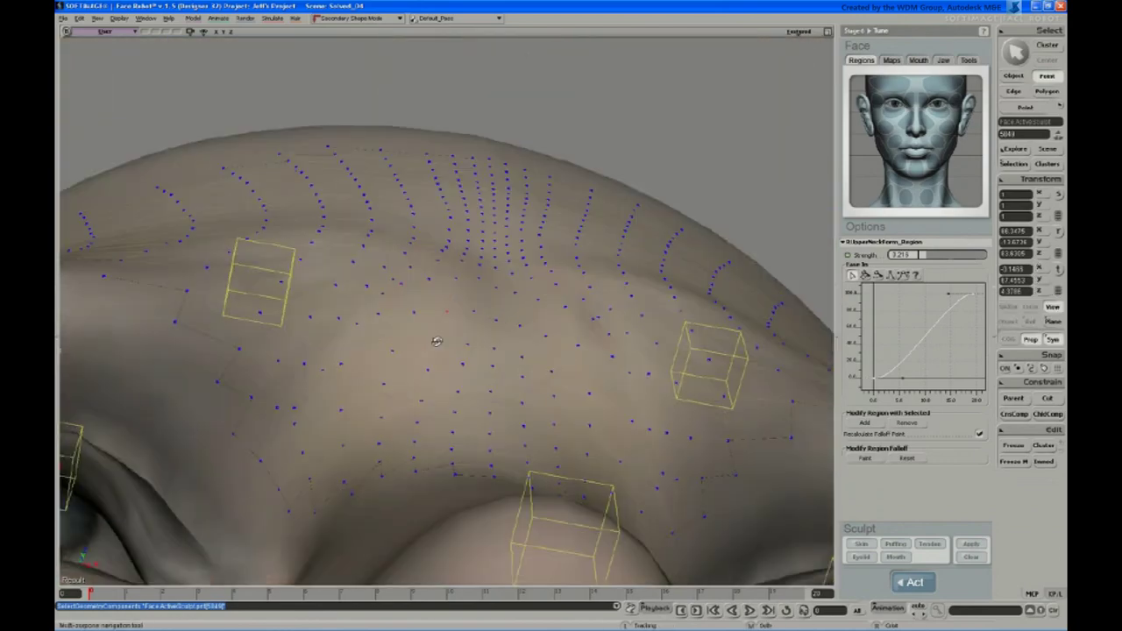
pyautogui.press('m')
pyautogui.moveTo(460, 266); pyautogui.dragTo(416, 306)
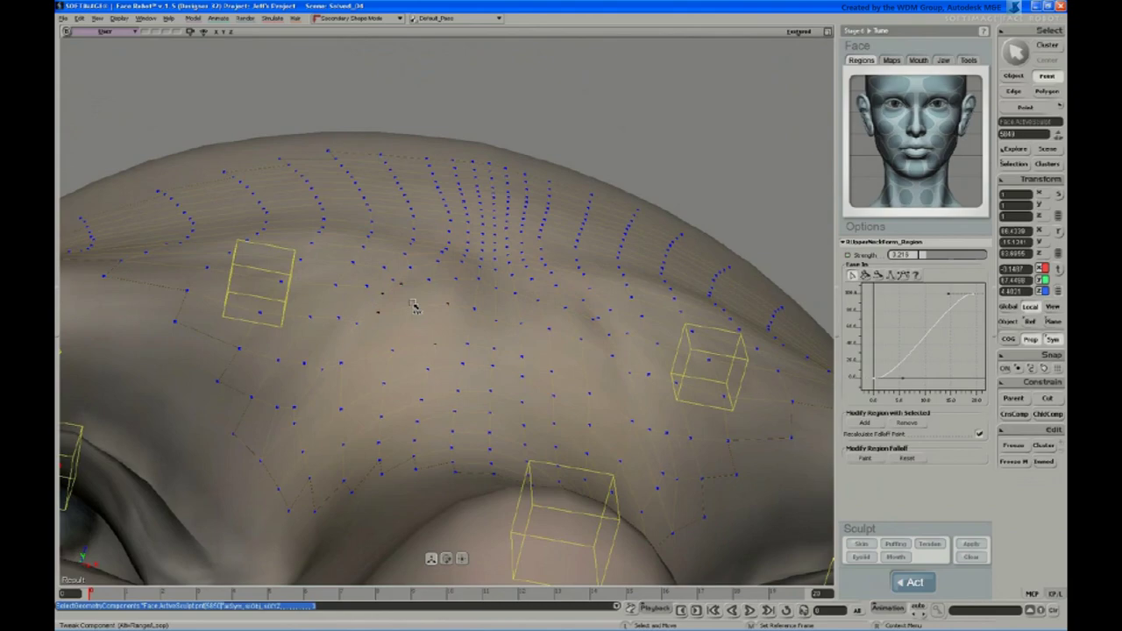
# - Tweak more points between the eyebrows to deepen the frown creases, and apply the skin sculpt
pyautogui.press('s')
pyautogui.moveTo(415, 306); pyautogui.dragTo(451, 266, button='right')
pyautogui.press('m')
pyautogui.click(436, 333)
pyautogui.press('s')
pyautogui.press('m')
pyautogui.moveTo(436, 333); pyautogui.dragTo(449, 290, button='right')
pyautogui.press('m')
pyautogui.press('s')
pyautogui.press('m')
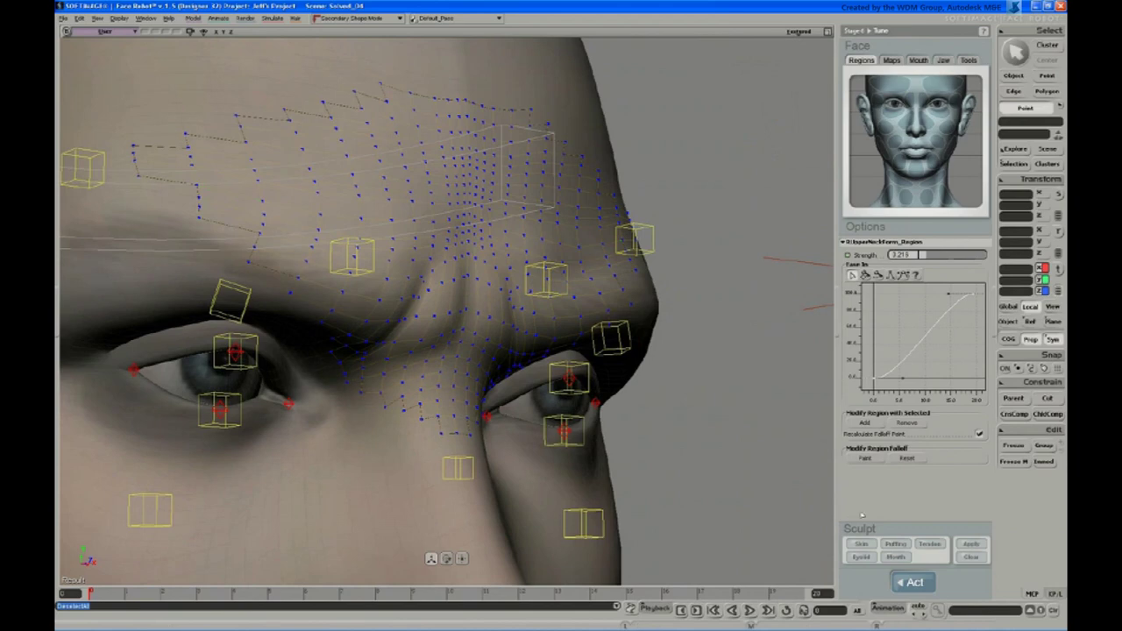
pyautogui.click(971, 543)
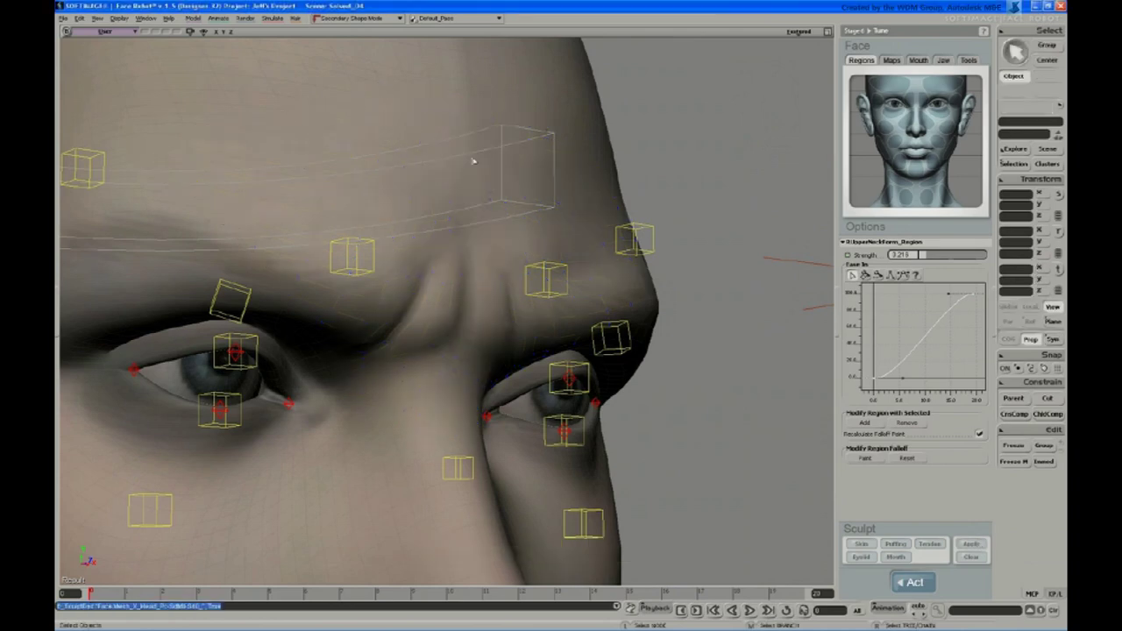
# - Raise the right mid-eyebrow control to test the sculpted crease, and reset its transform
pyautogui.press('s')
pyautogui.moveTo(486, 310); pyautogui.dragTo(456, 311, button='middle')
pyautogui.moveTo(456, 311); pyautogui.dragTo(409, 295, button='right')
pyautogui.click(396, 293)
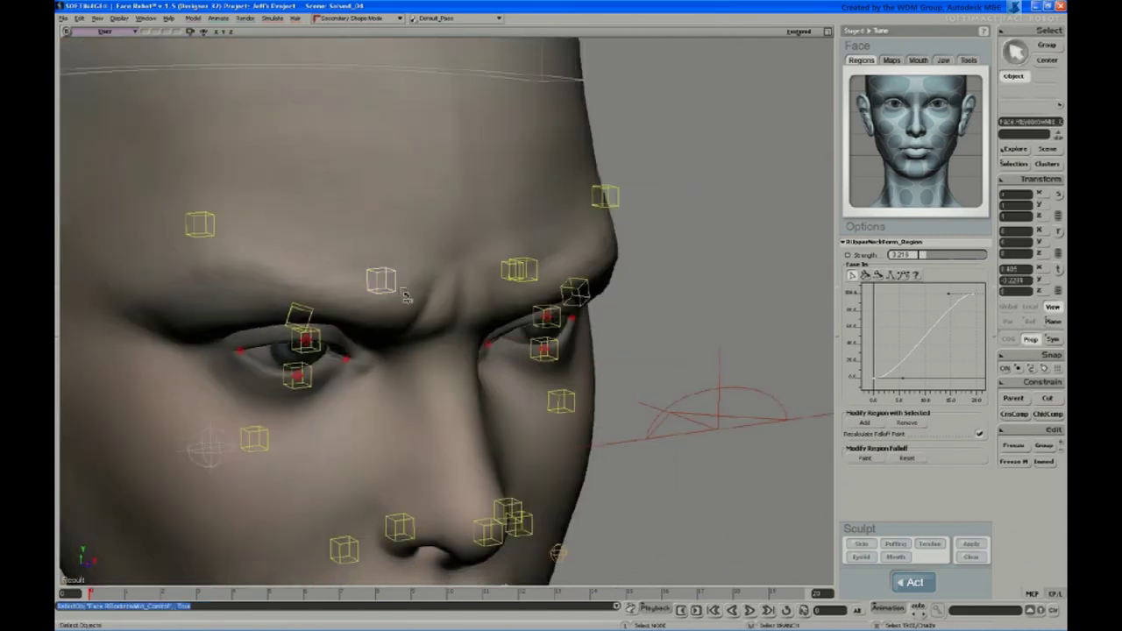
pyautogui.press('v')
pyautogui.moveTo(421, 243); pyautogui.dragTo(421, 211)
pyautogui.hotkey('ctrl', 'shift', 'r')
# - Reset the left mid-eyebrow control's transform to return the brow to neutral
pyautogui.press('s')
pyautogui.moveTo(459, 256); pyautogui.dragTo(472, 285, button='middle')
pyautogui.moveTo(472, 285); pyautogui.dragTo(372, 272, button='right')
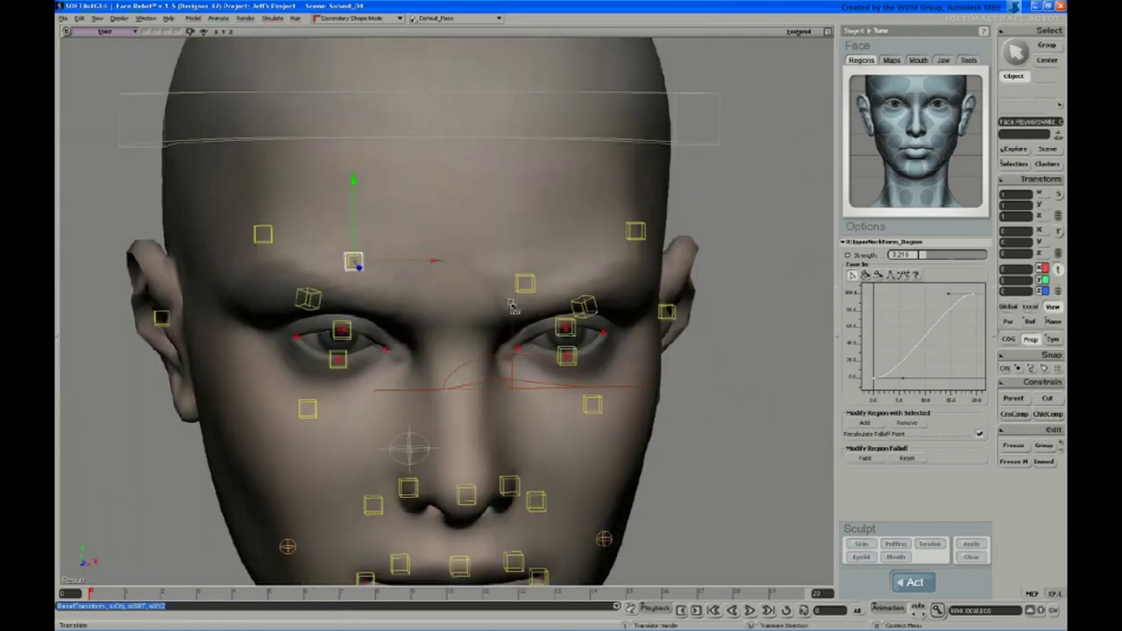
pyautogui.press('space')
pyautogui.click(526, 290)
pyautogui.hotkey('ctrl', 'shift', 'r')
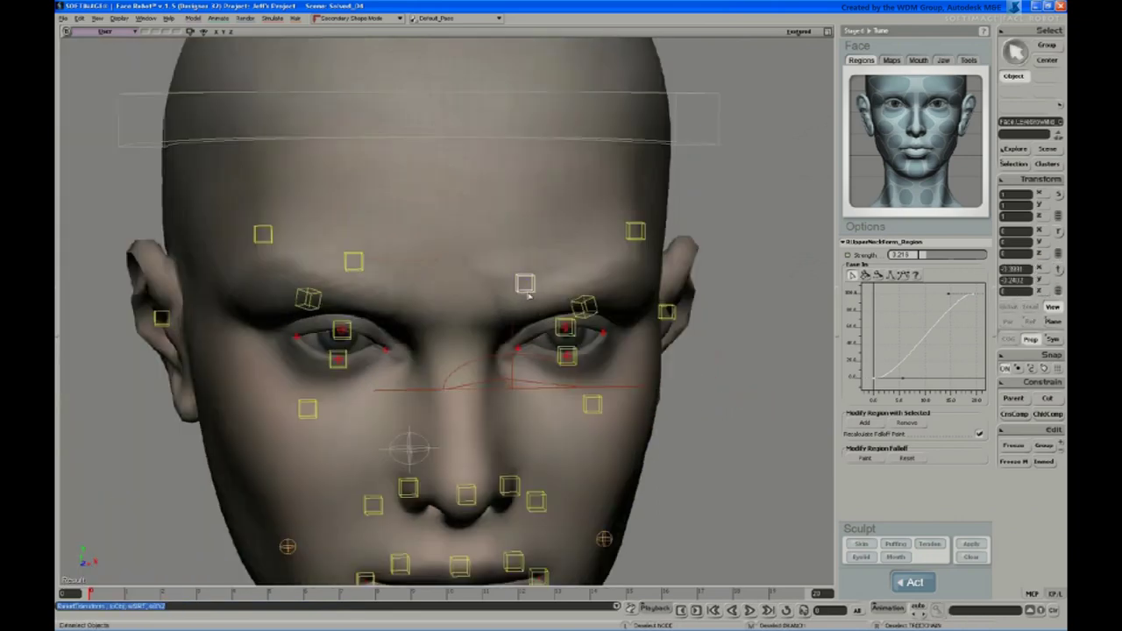
# - Pull the left mid-eyebrow control down and inward to test the sculpted frown on that side
pyautogui.press('s')
pyautogui.moveTo(521, 291); pyautogui.dragTo(496, 306, button='middle')
pyautogui.moveTo(496, 306); pyautogui.dragTo(482, 301, button='right')
pyautogui.press('v')
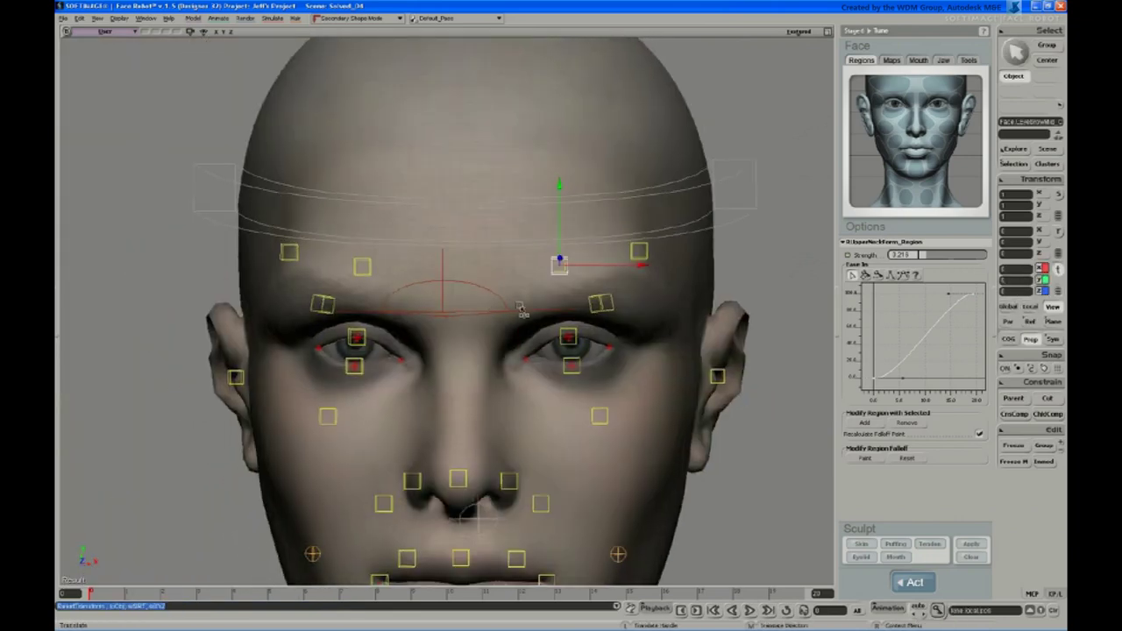
pyautogui.moveTo(583, 234); pyautogui.dragTo(542, 258)
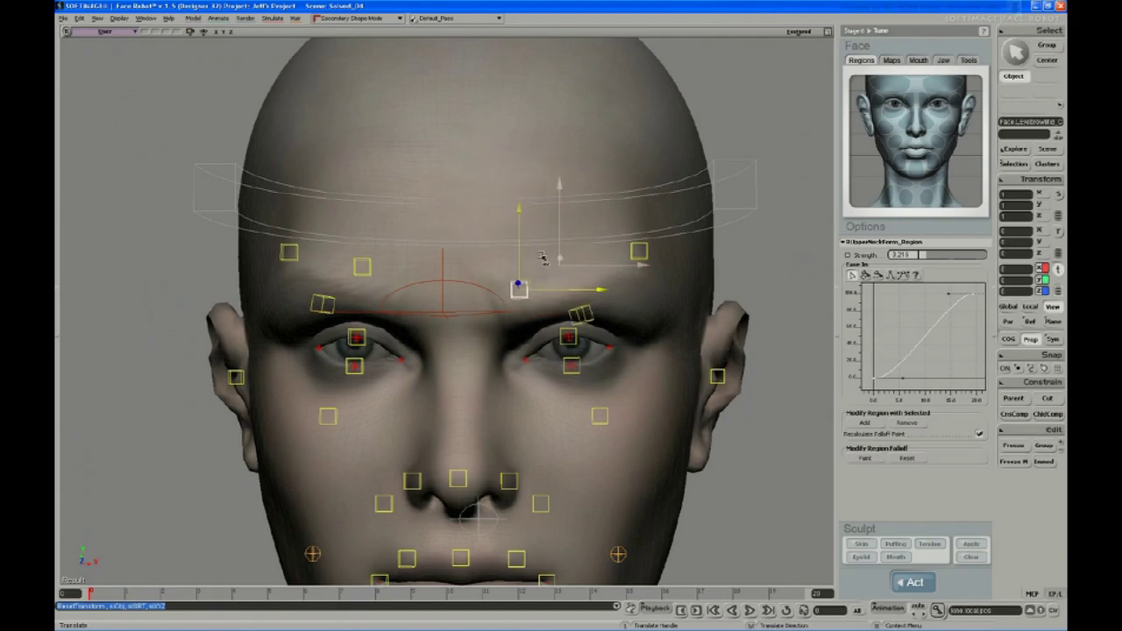